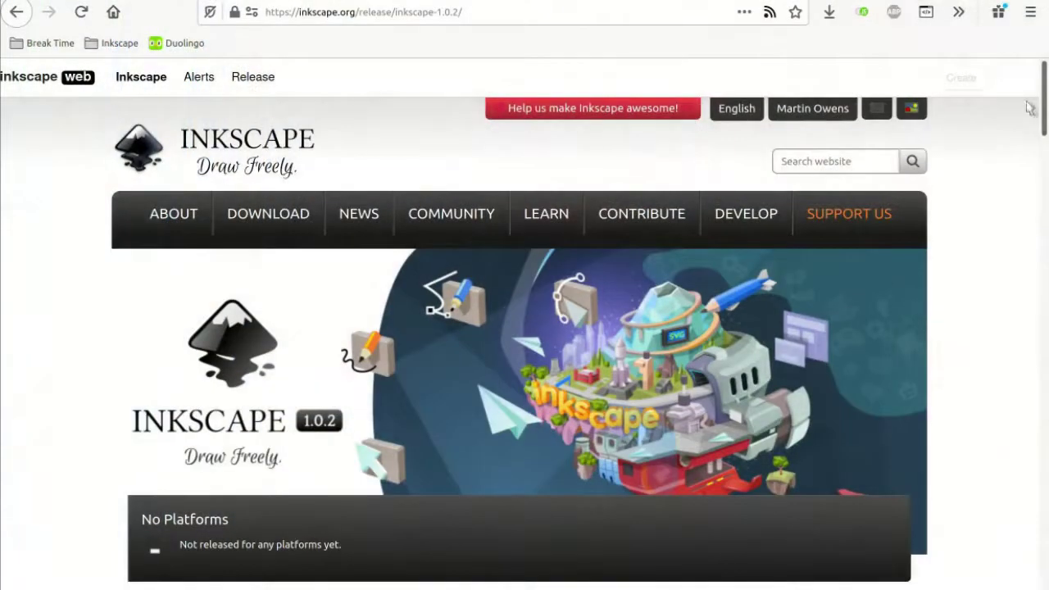
# Scroll the Inkscape 1.0.2 release page down to its Release Notes section
pyautogui.moveTo(1045, 114); pyautogui.dragTo(1046, 209)
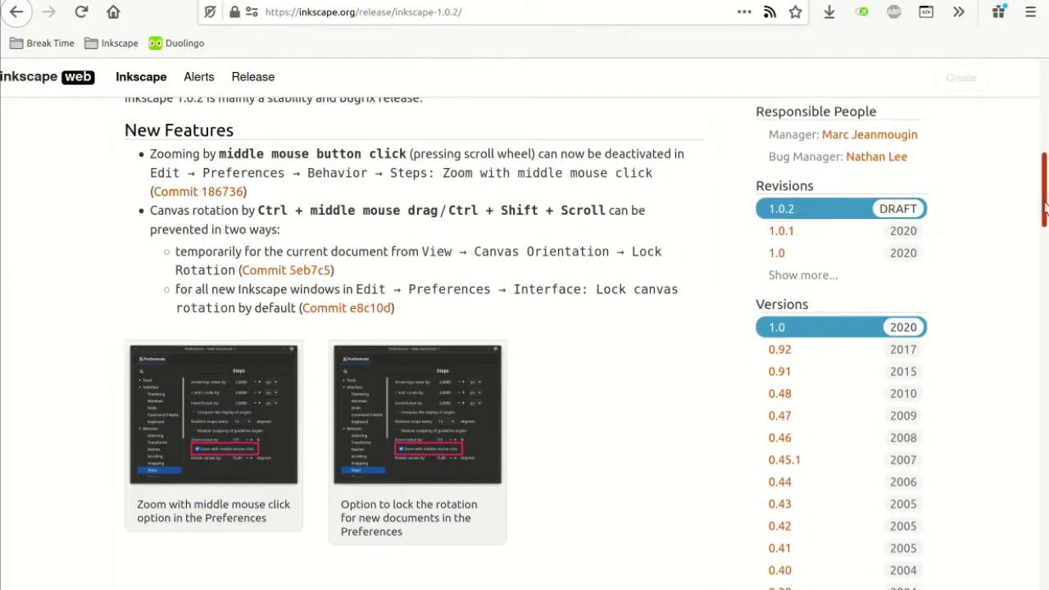
# Highlight the canvas rotation note, then rotate the corn drawing's canvas to about 120°
pyautogui.moveTo(151, 209); pyautogui.dragTo(544, 207)
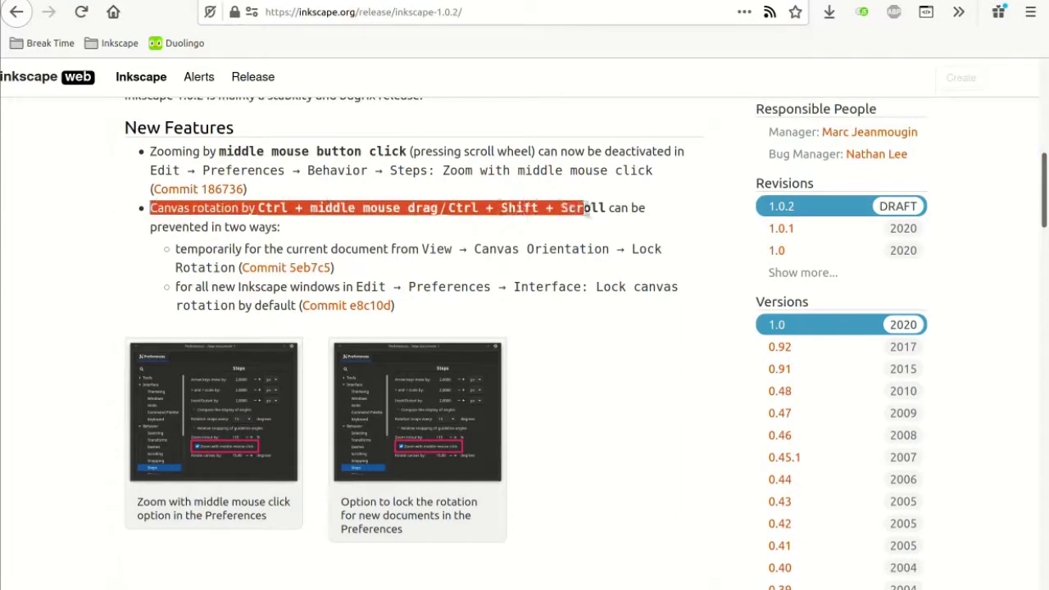
pyautogui.click(630, 210)
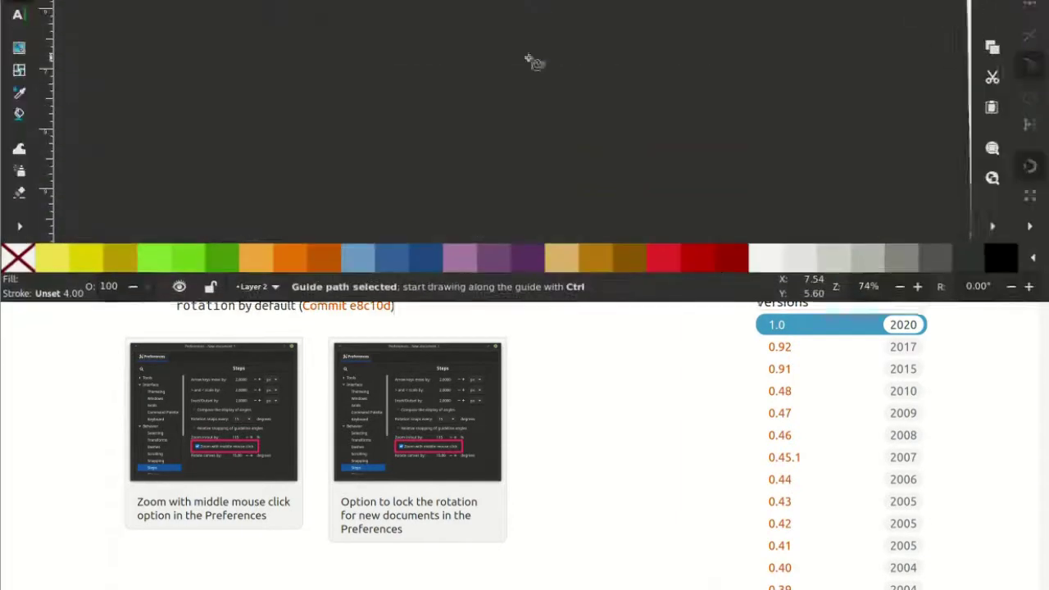
pyautogui.scroll(-3, 458, 367)
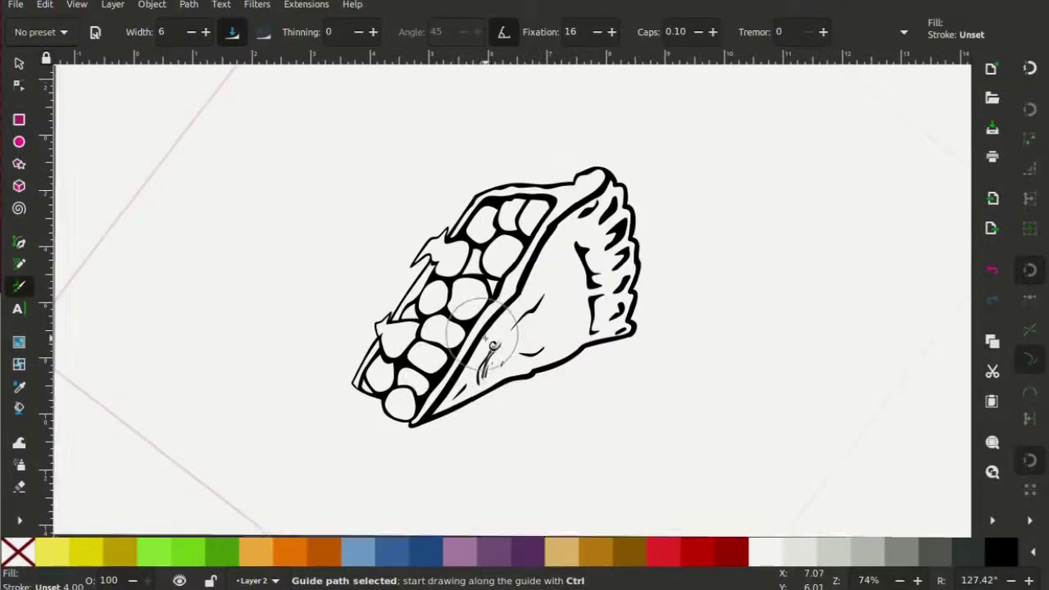
pyautogui.scroll(3, 457, 400)
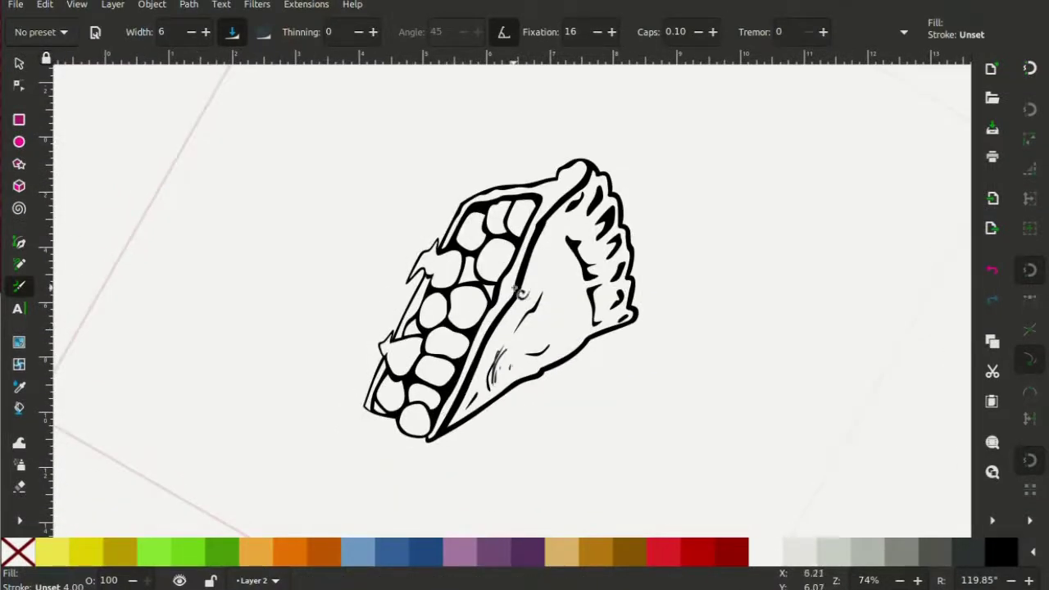
pyautogui.scroll(-3, 475, 271)
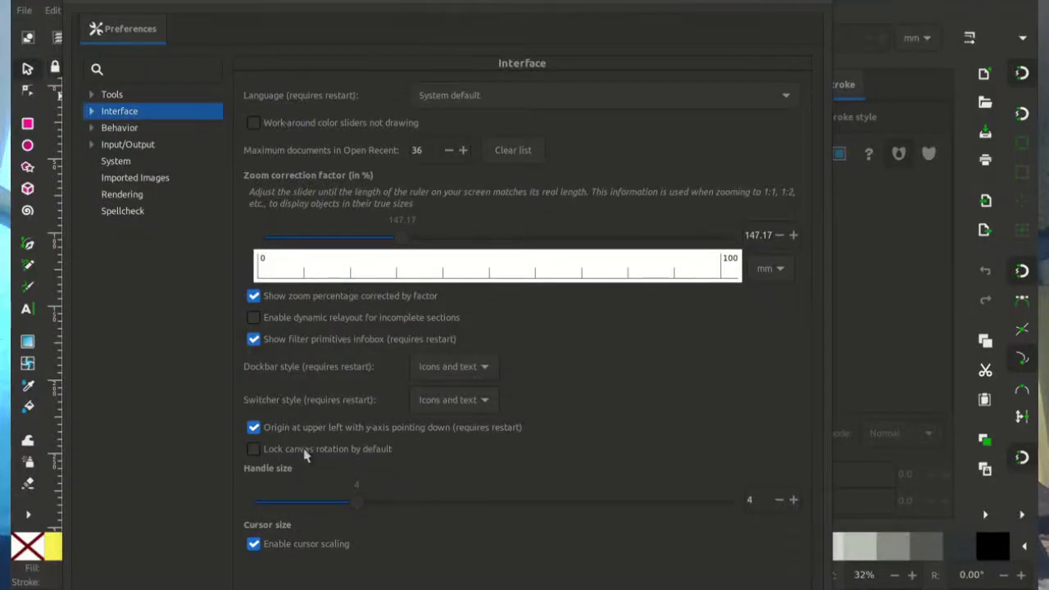
# Tick 'Lock canvas rotation by default' and scroll back through the 1.0.2 release notes
pyautogui.click(305, 452)
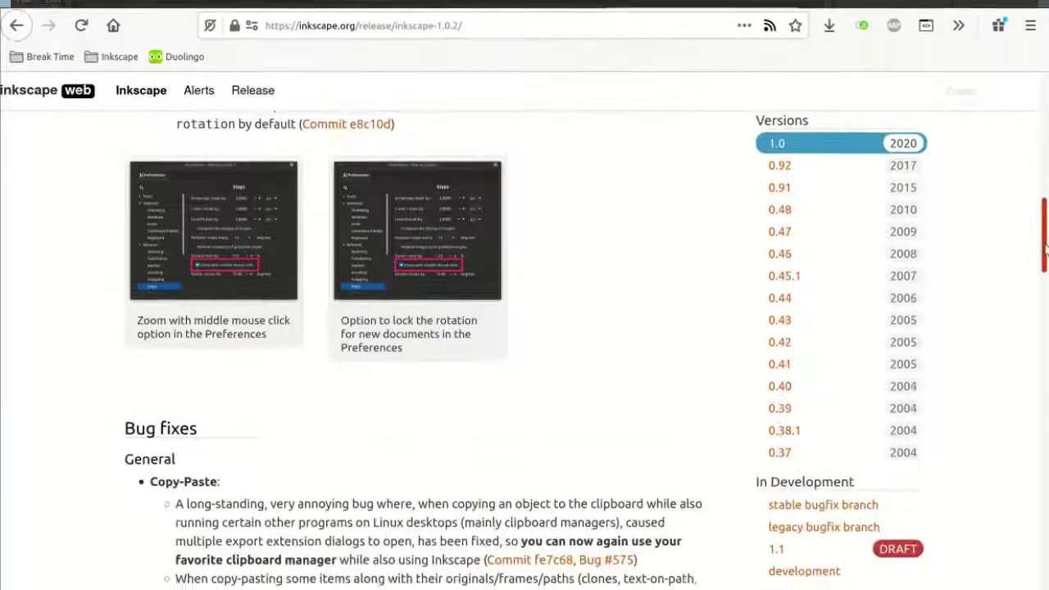
pyautogui.scroll(-3, 1044, 254)
pyautogui.moveTo(1044, 254); pyautogui.dragTo(1030, 349)
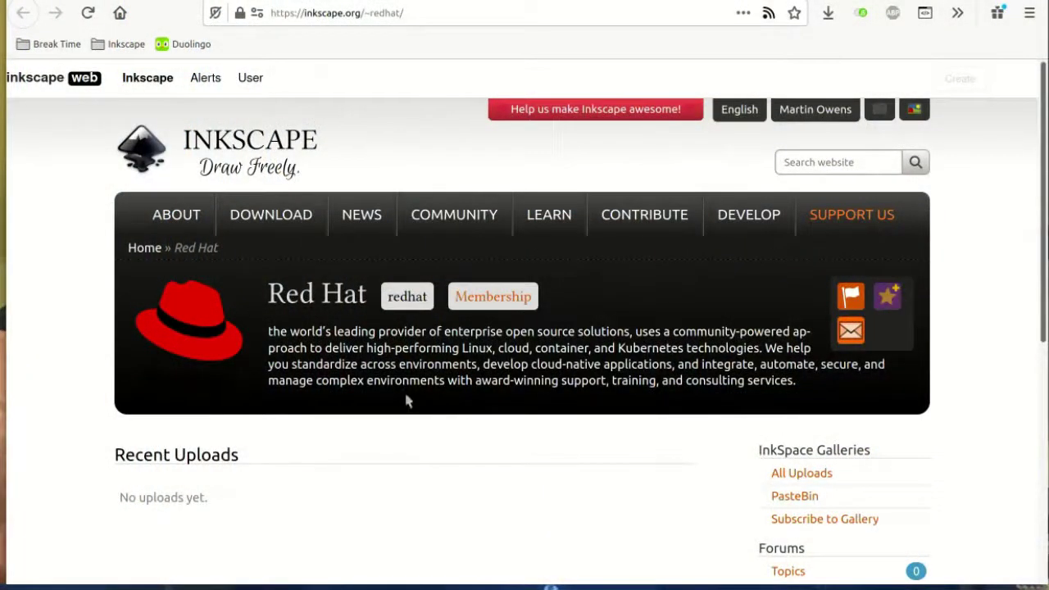
# Visit the Inkscape Sponsors membership page, then list installable symbol packages
pyautogui.click(479, 298)
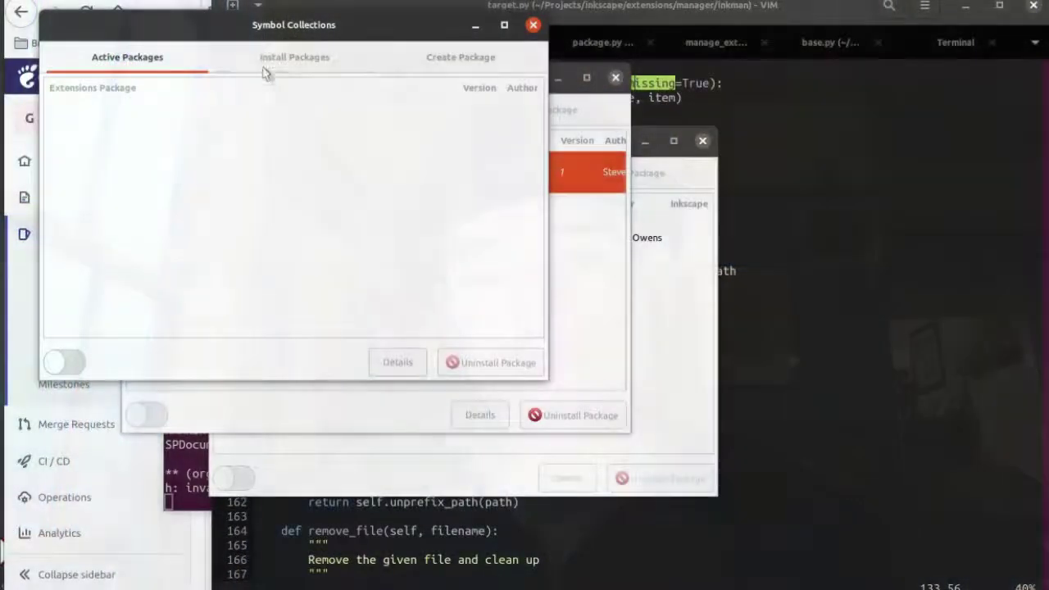
pyautogui.click(265, 64)
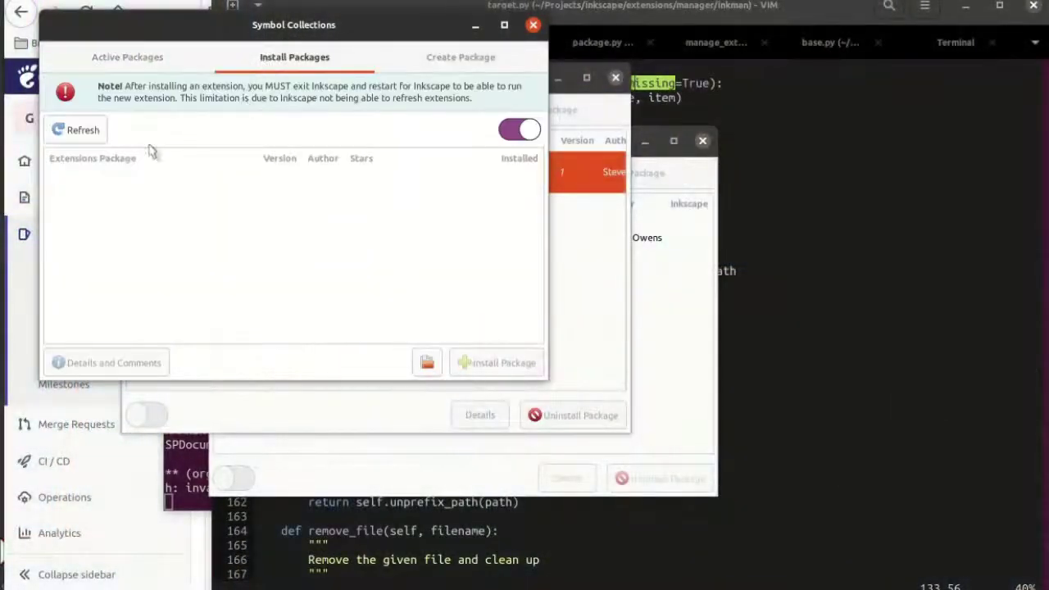
# Install the Musical symbols and Electricity French symbols packages
pyautogui.click(123, 189)
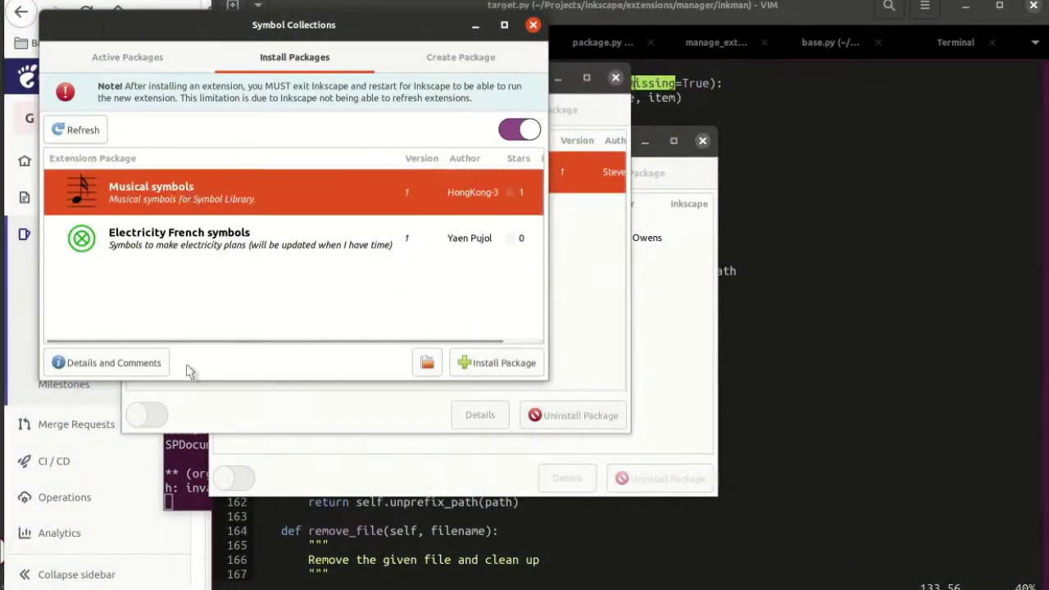
pyautogui.click(465, 365)
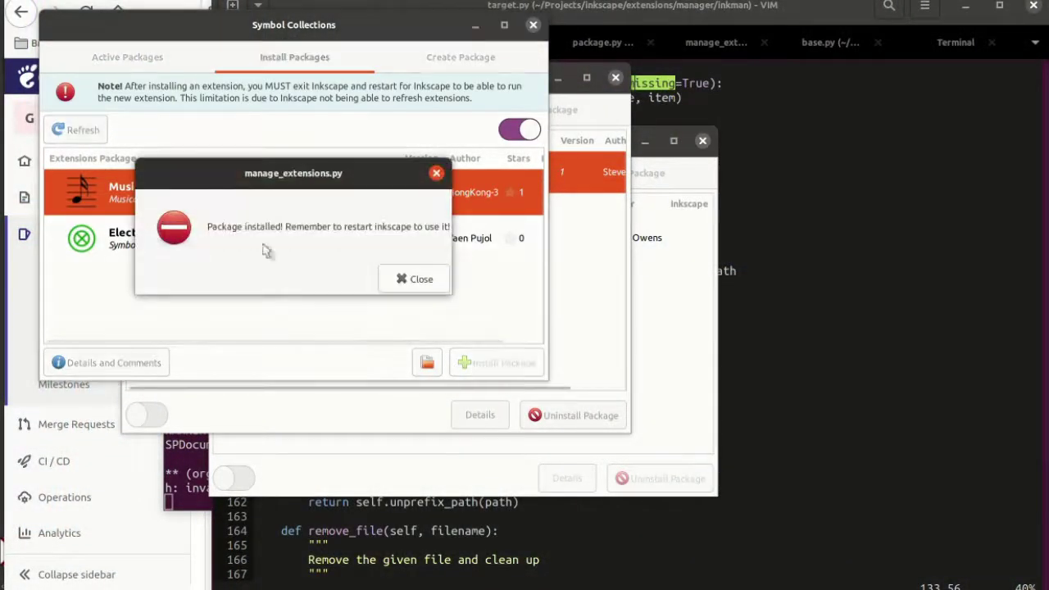
pyautogui.click(419, 279)
pyautogui.click(123, 62)
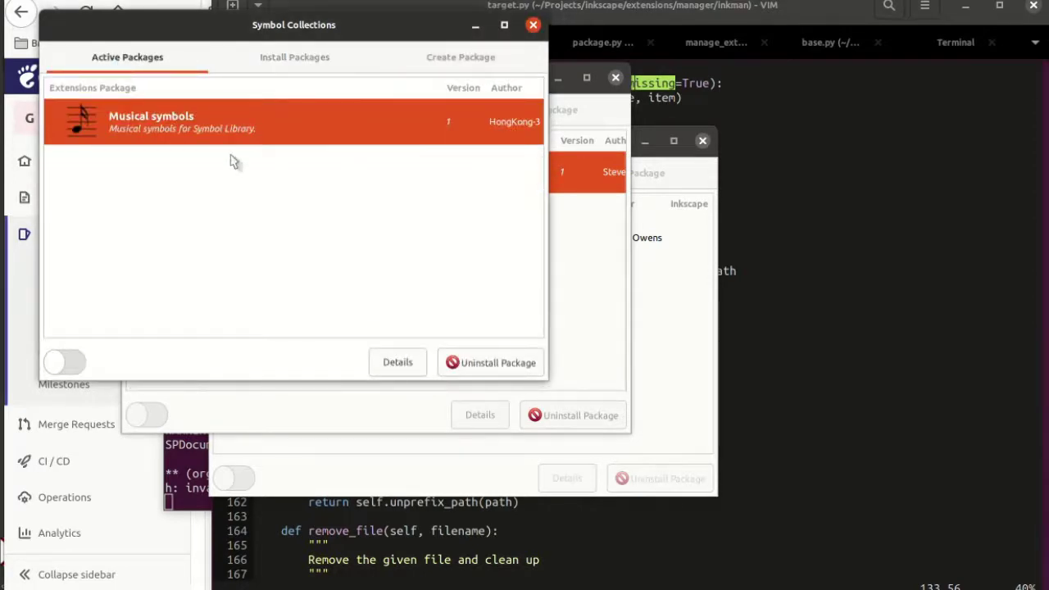
pyautogui.click(269, 72)
pyautogui.click(377, 237)
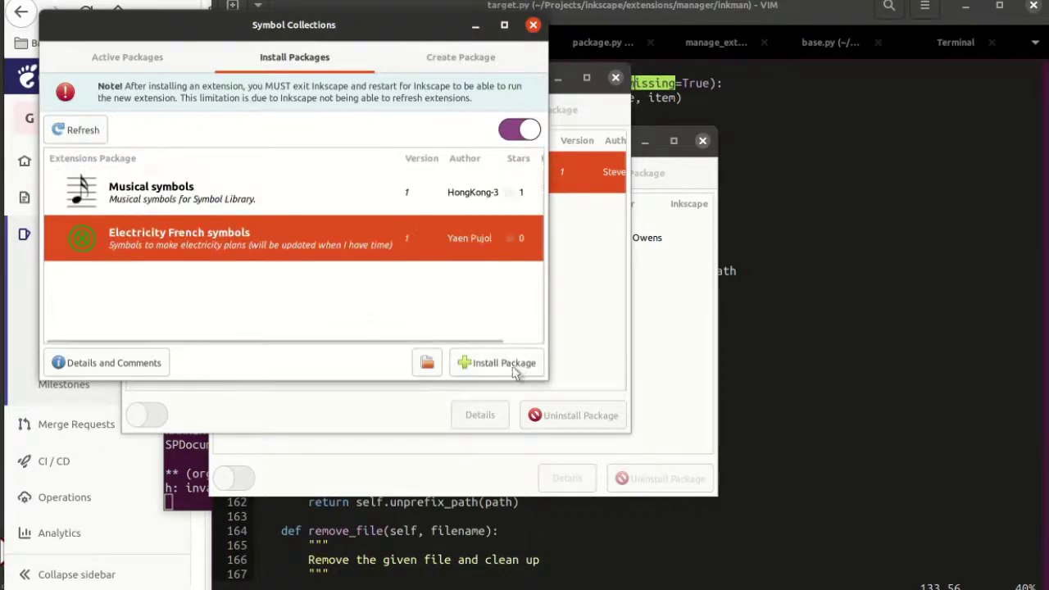
pyautogui.click(462, 363)
pyautogui.click(412, 278)
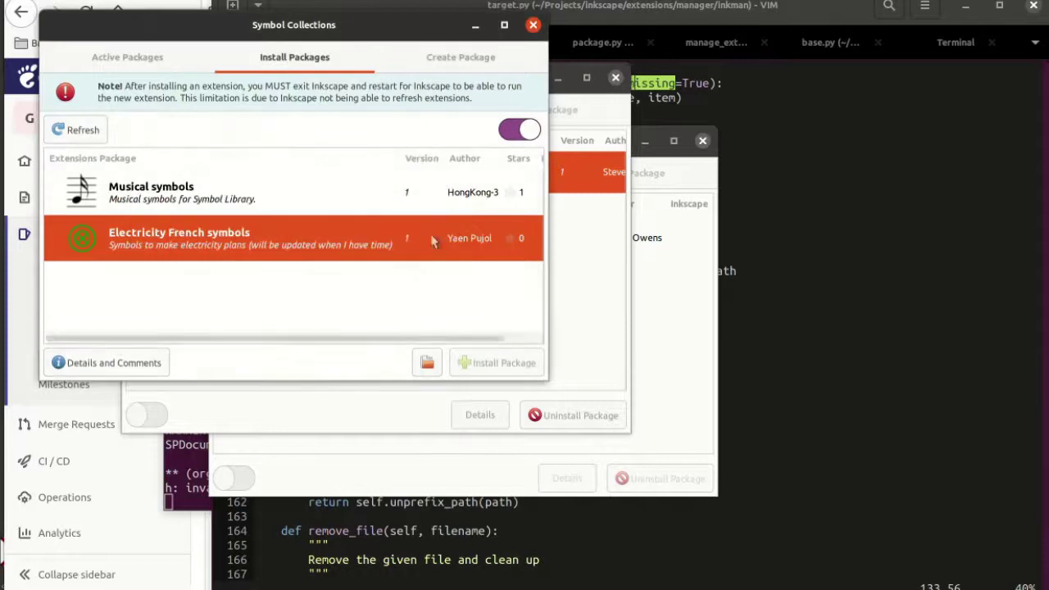
# Uninstall Musical symbols, glance at the package creation page, and close Symbol Collections
pyautogui.click(170, 71)
pyautogui.click(215, 175)
pyautogui.click(465, 366)
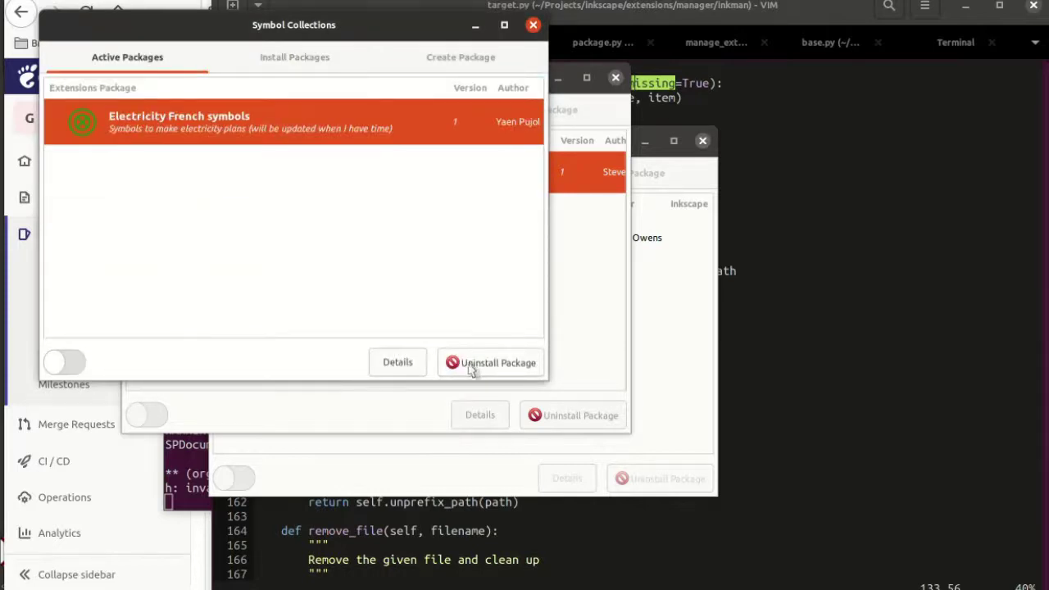
pyautogui.click(287, 59)
pyautogui.moveTo(352, 344)
pyautogui.mouseDown()
pyautogui.moveTo(431, 340)
pyautogui.moveTo(346, 336)
pyautogui.mouseUp()
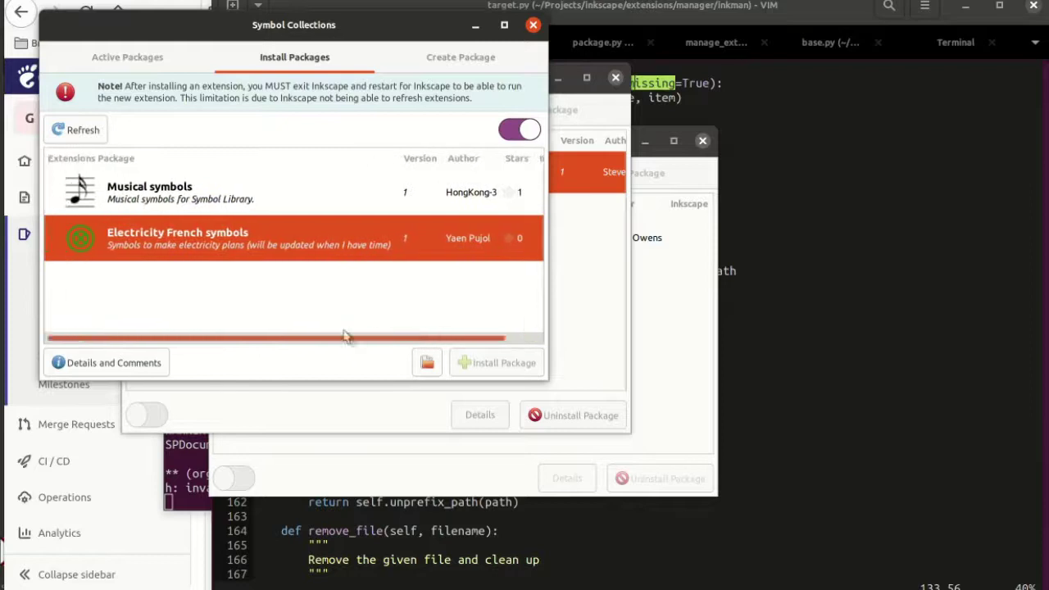
pyautogui.click(432, 64)
pyautogui.click(332, 61)
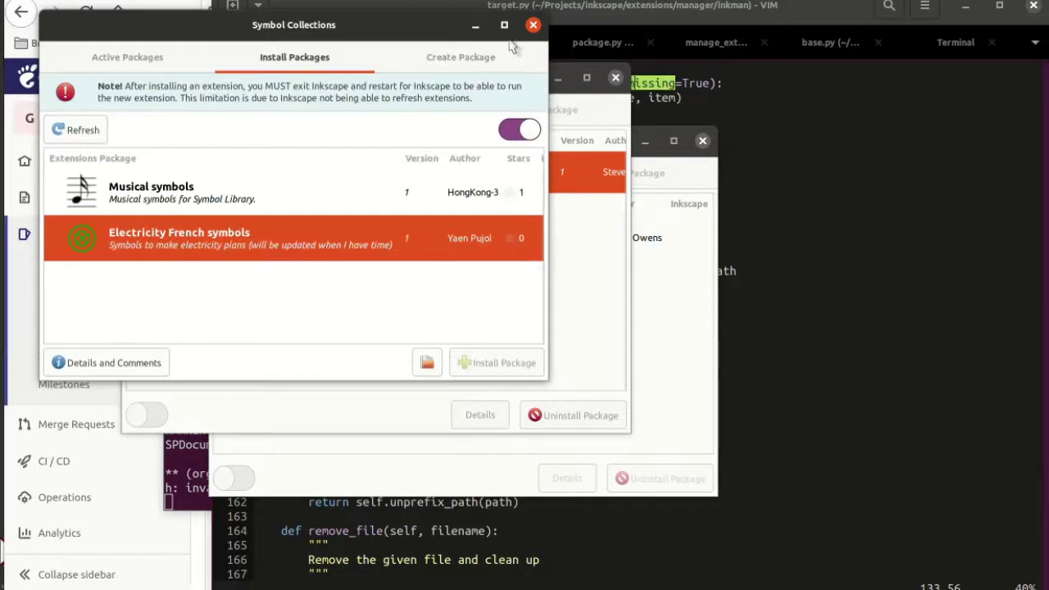
pyautogui.click(533, 26)
# Uninstall the Comic Book Art Board template package and close the templates manager
pyautogui.click(352, 114)
pyautogui.click(221, 182)
pyautogui.click(238, 111)
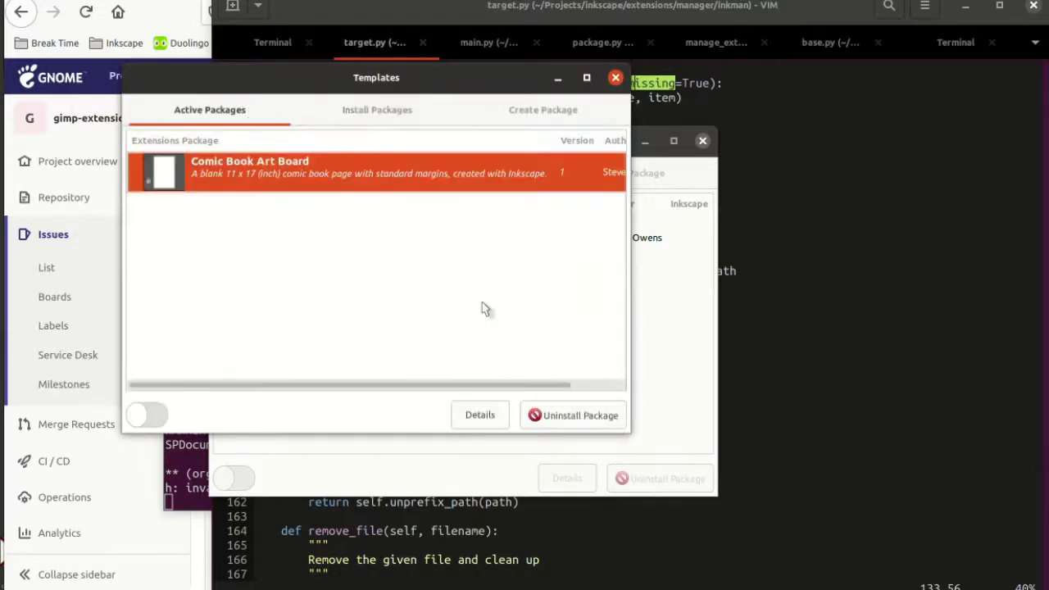
pyautogui.click(539, 412)
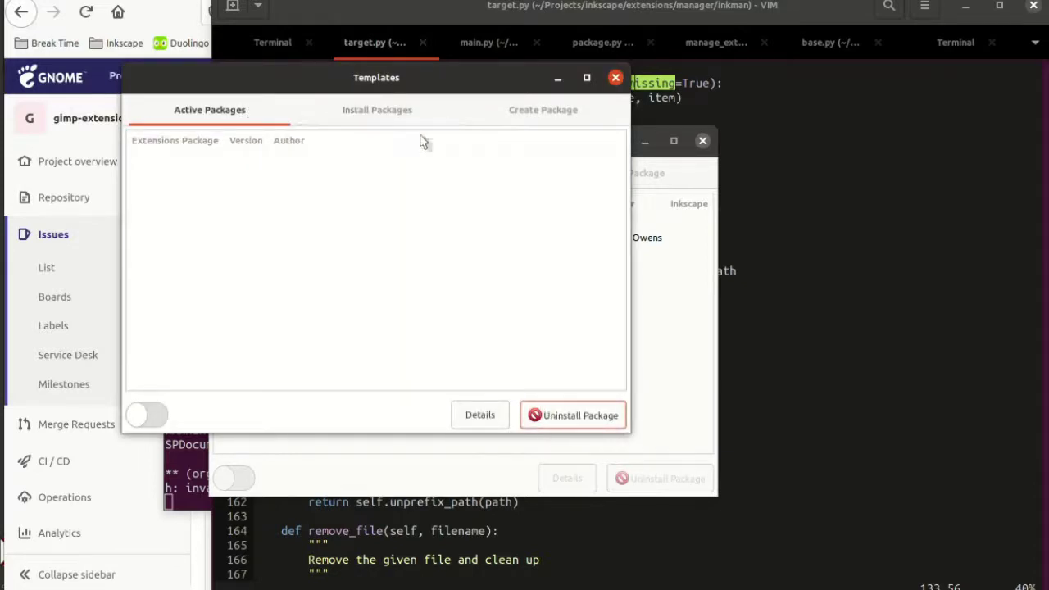
pyautogui.click(615, 80)
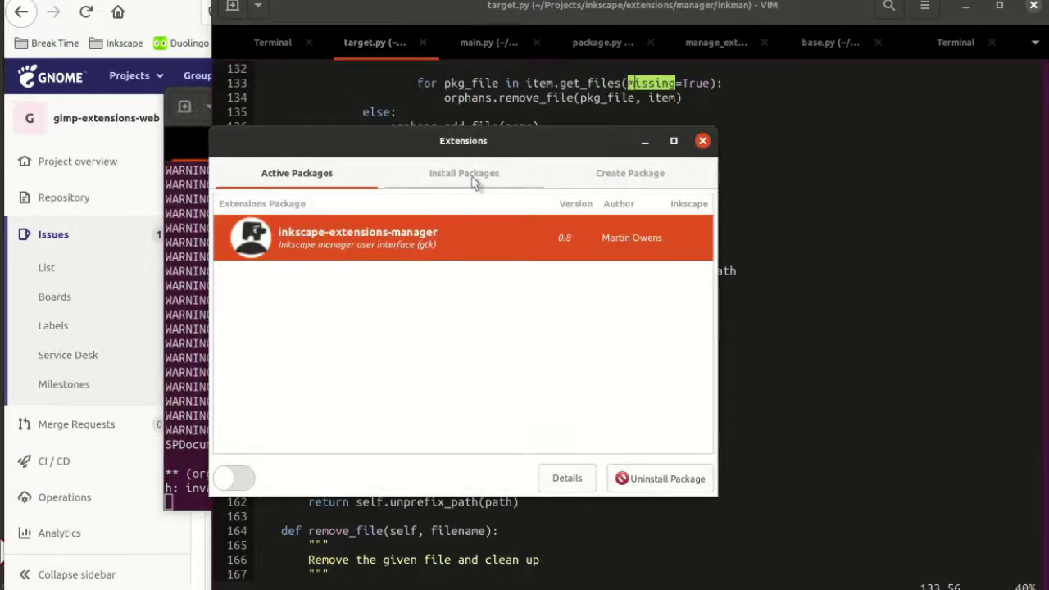
# Search packages for 'cutter' and install Quickjoint
pyautogui.click(472, 177)
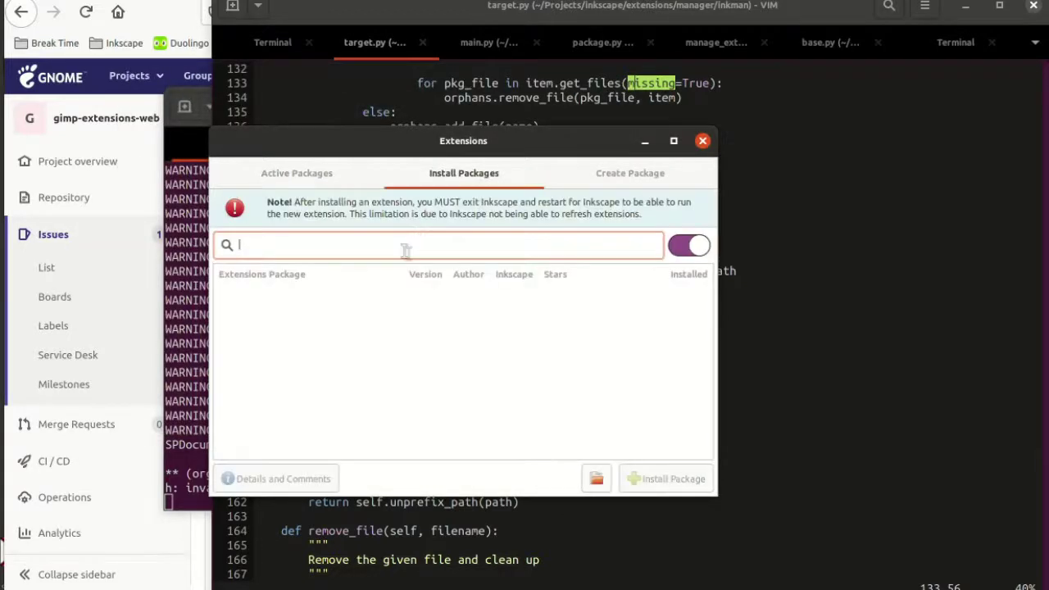
pyautogui.write('cutter')
pyautogui.press('Return')
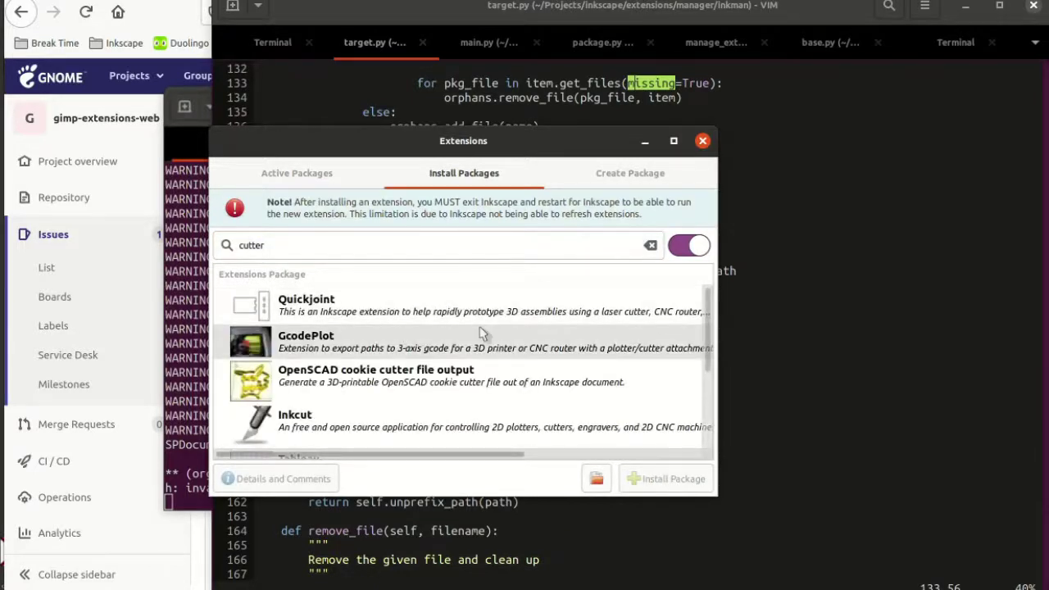
pyautogui.click(482, 305)
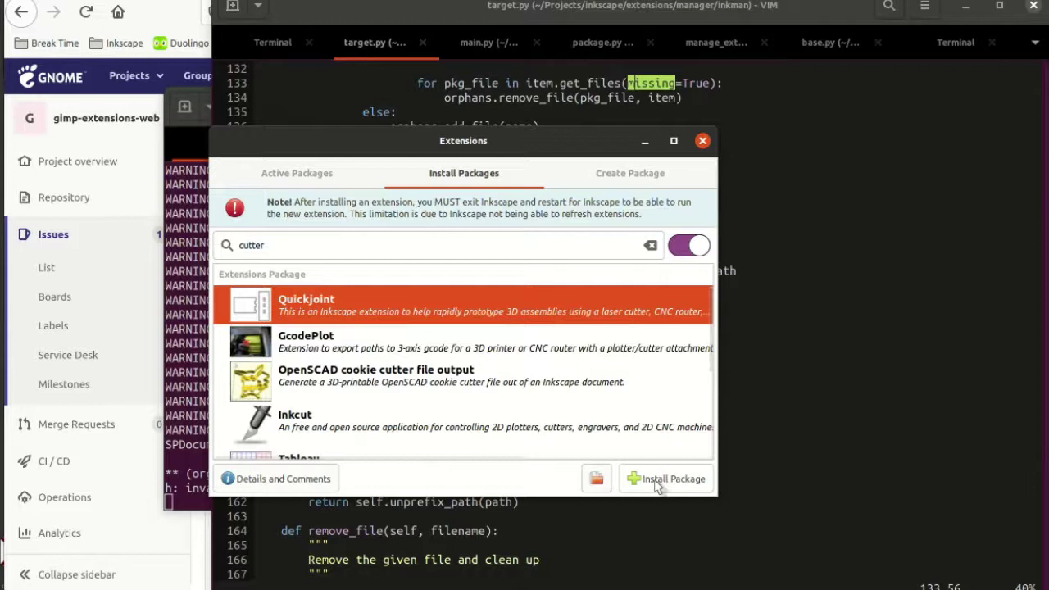
pyautogui.click(666, 479)
# Check the Active Packages list, then select GcodePlot in the cutter results
pyautogui.click(311, 180)
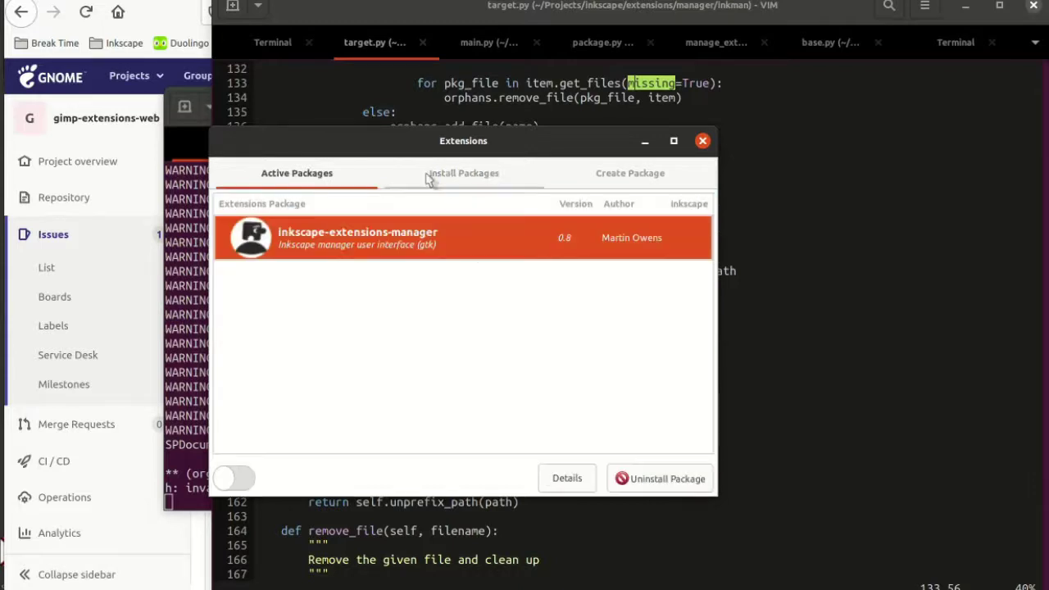
pyautogui.click(427, 177)
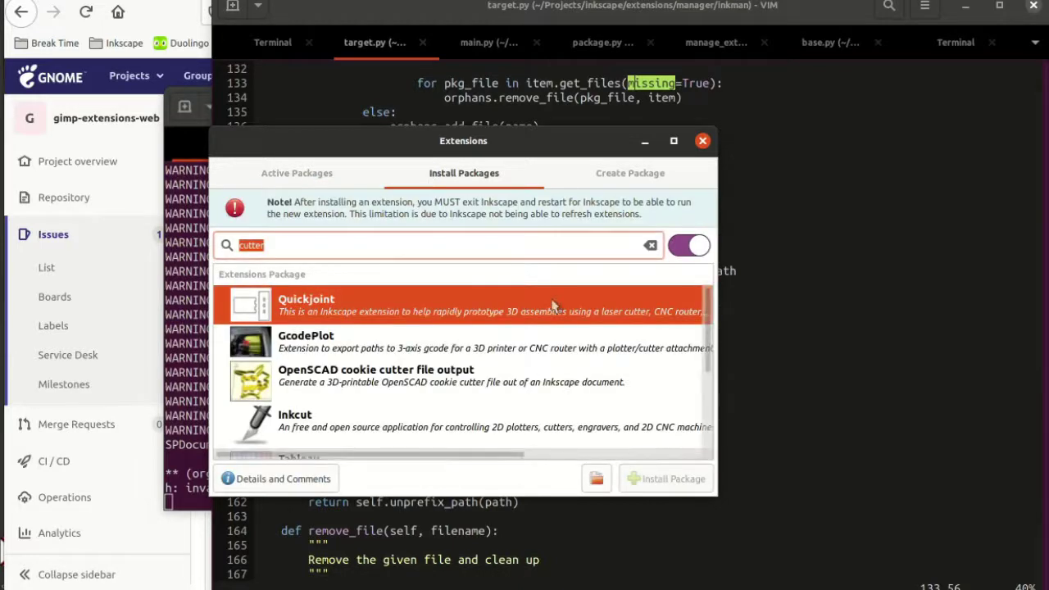
pyautogui.click(460, 331)
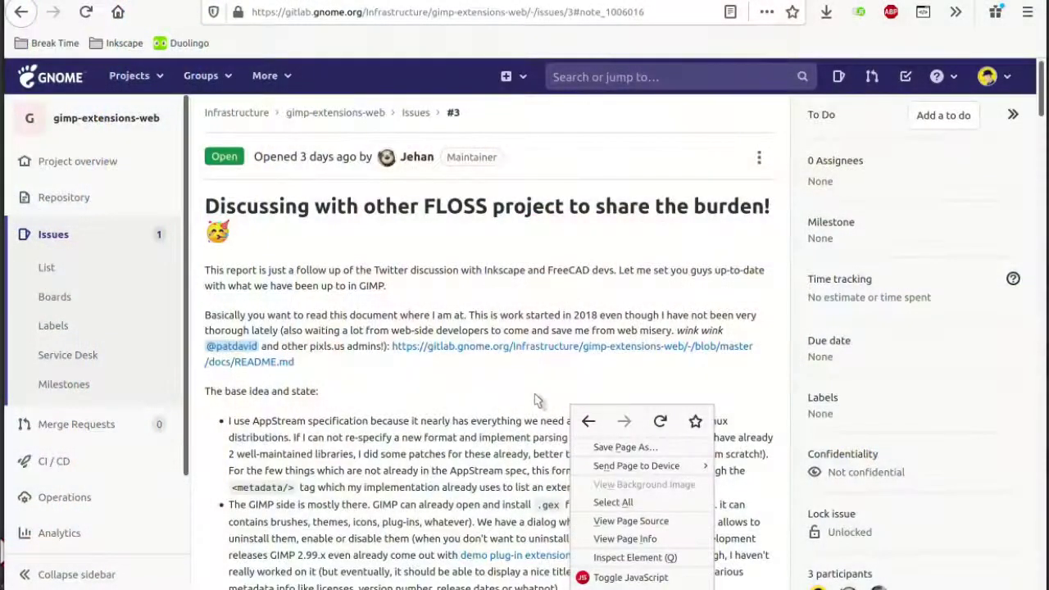
pyautogui.click(540, 417)
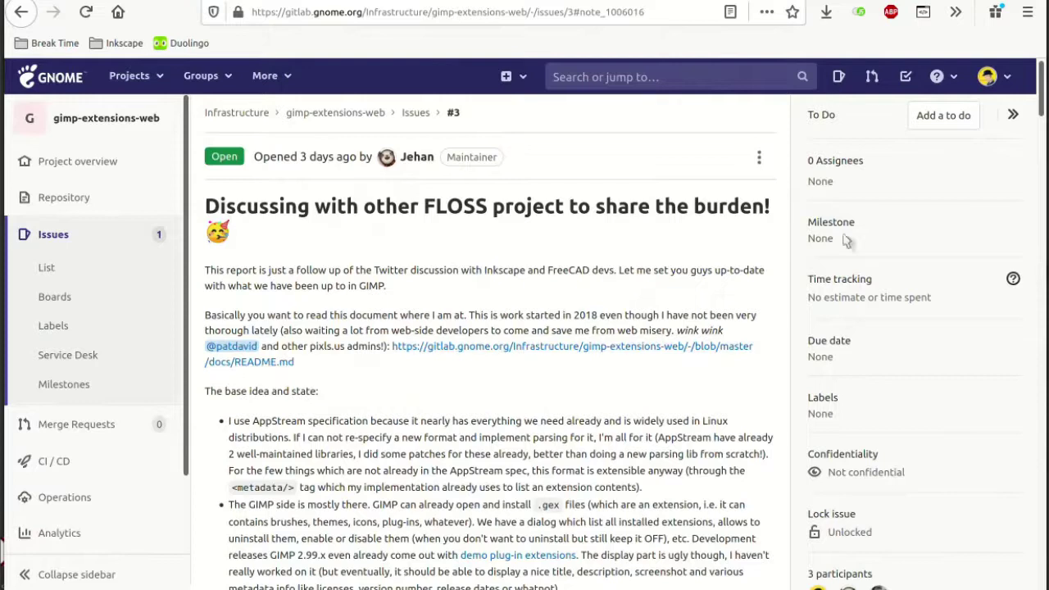
# Scroll down through gimp-extensions-web issue #3 about sharing the burden with FLOSS projects
pyautogui.moveTo(1043, 107); pyautogui.dragTo(1034, 211)
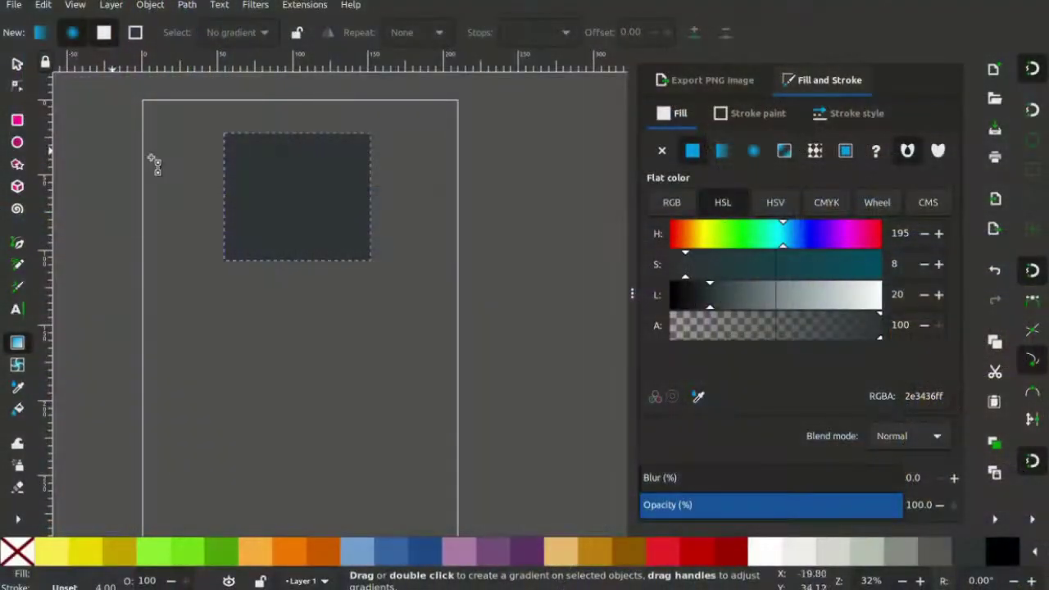
# Draw a radial gradient on the square and add a white stop partway along it
pyautogui.moveTo(246, 152); pyautogui.dragTo(361, 253)
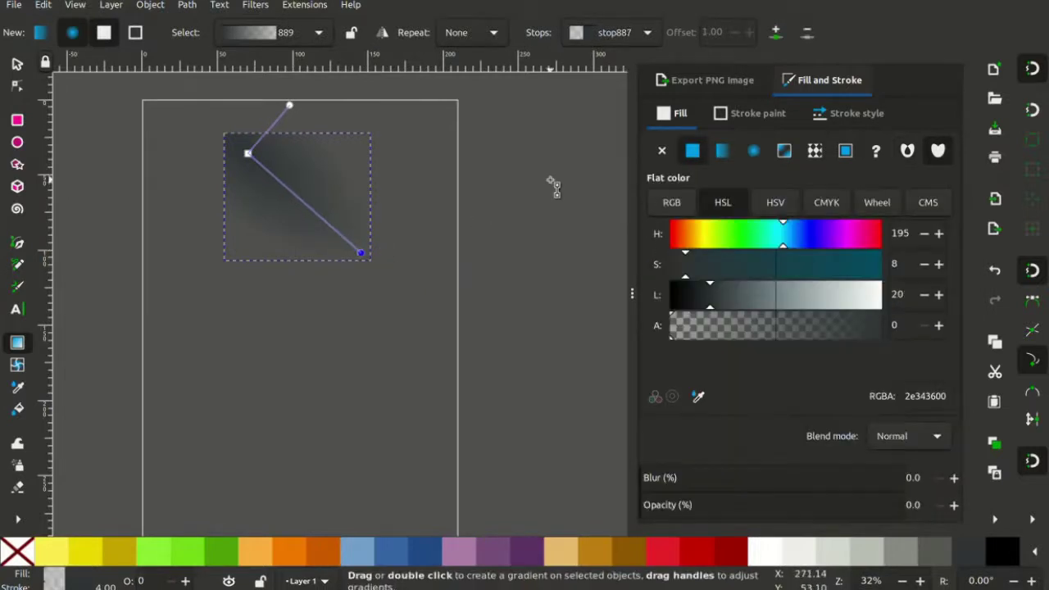
pyautogui.click(332, 205)
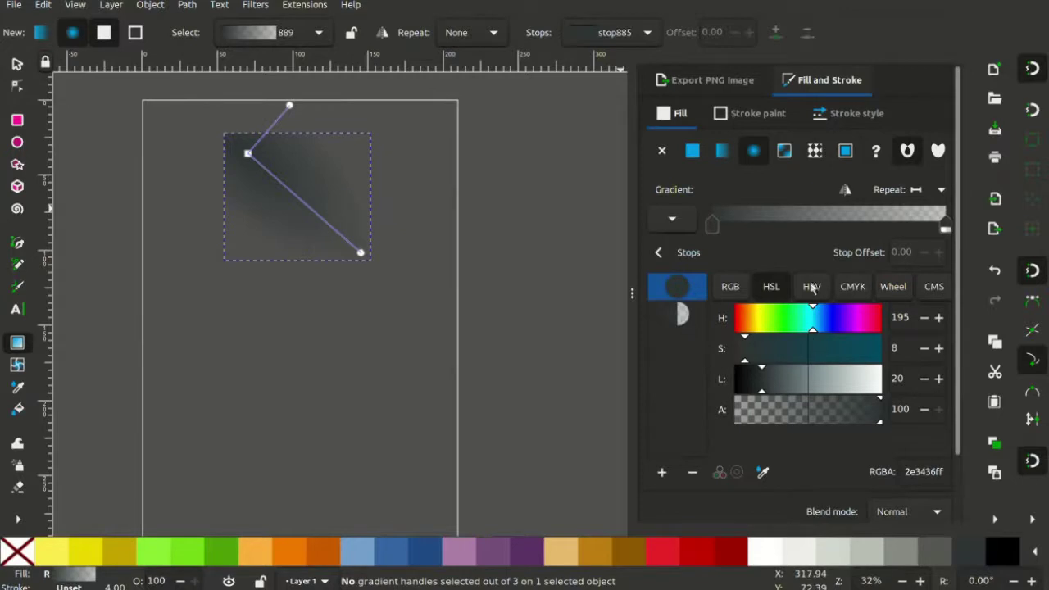
pyautogui.doubleClick(823, 227)
pyautogui.moveTo(821, 227); pyautogui.dragTo(791, 232)
pyautogui.click(845, 321)
pyautogui.moveTo(854, 383); pyautogui.dragTo(882, 378)
pyautogui.moveTo(791, 230); pyautogui.dragTo(845, 229)
# Recolour the stops: partly opaque start stop, saturated green end stop
pyautogui.click(782, 322)
pyautogui.click(712, 227)
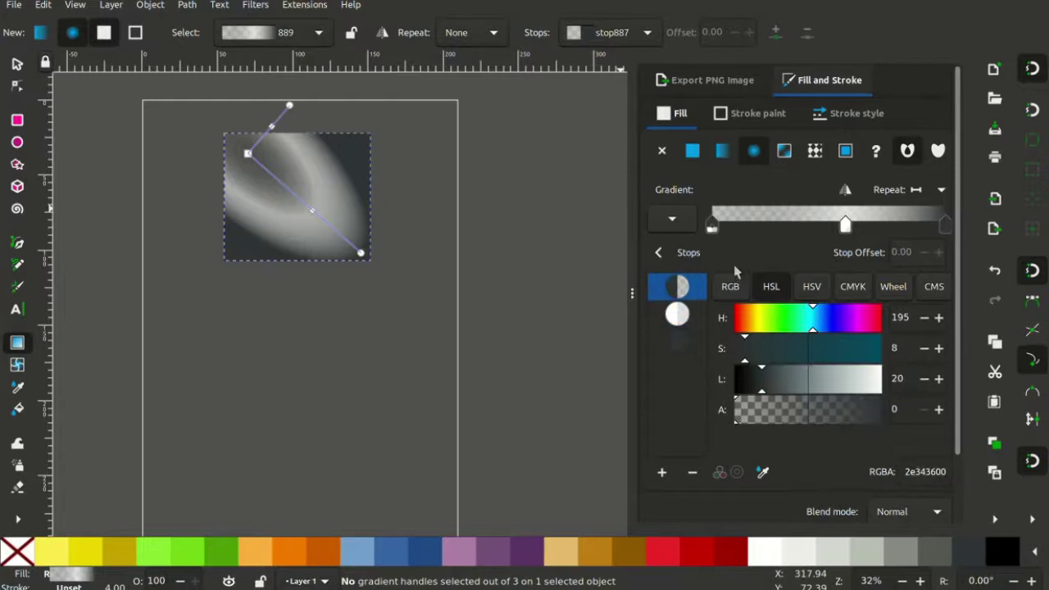
pyautogui.click(794, 409)
pyautogui.click(773, 322)
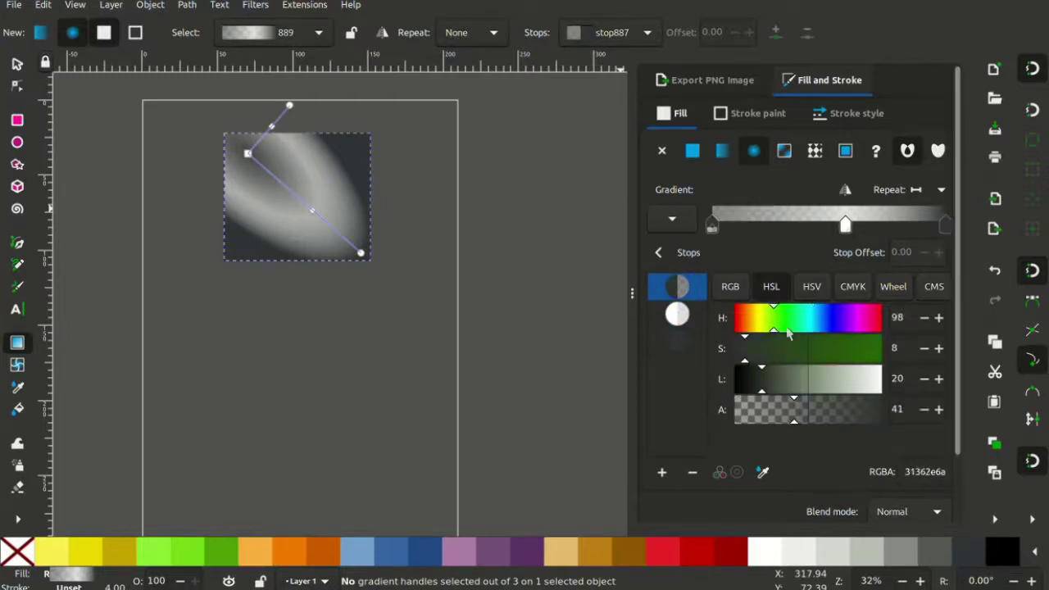
pyautogui.click(687, 320)
pyautogui.click(689, 341)
pyautogui.click(777, 323)
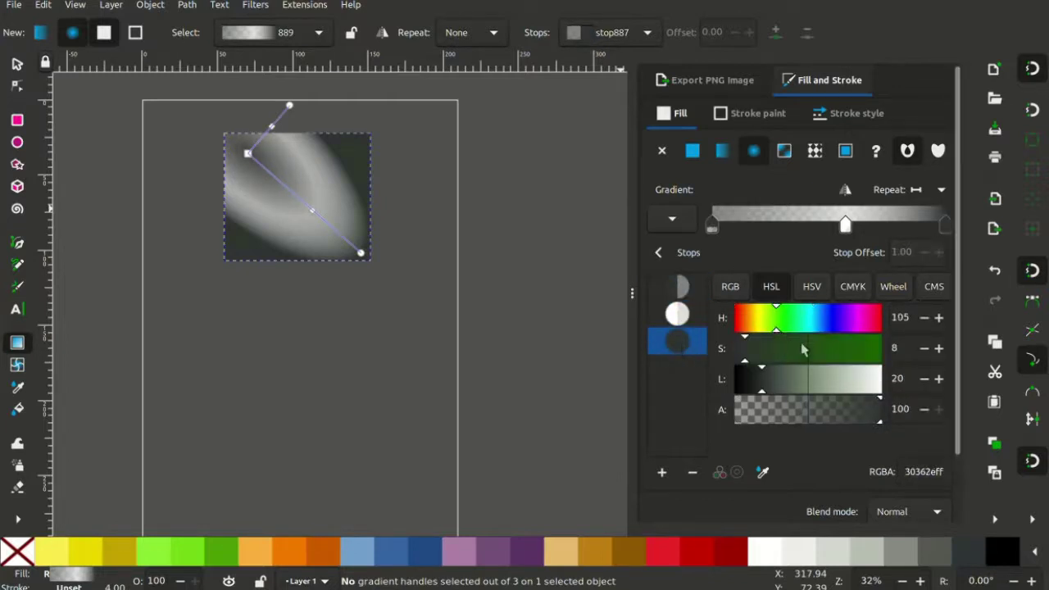
pyautogui.click(829, 348)
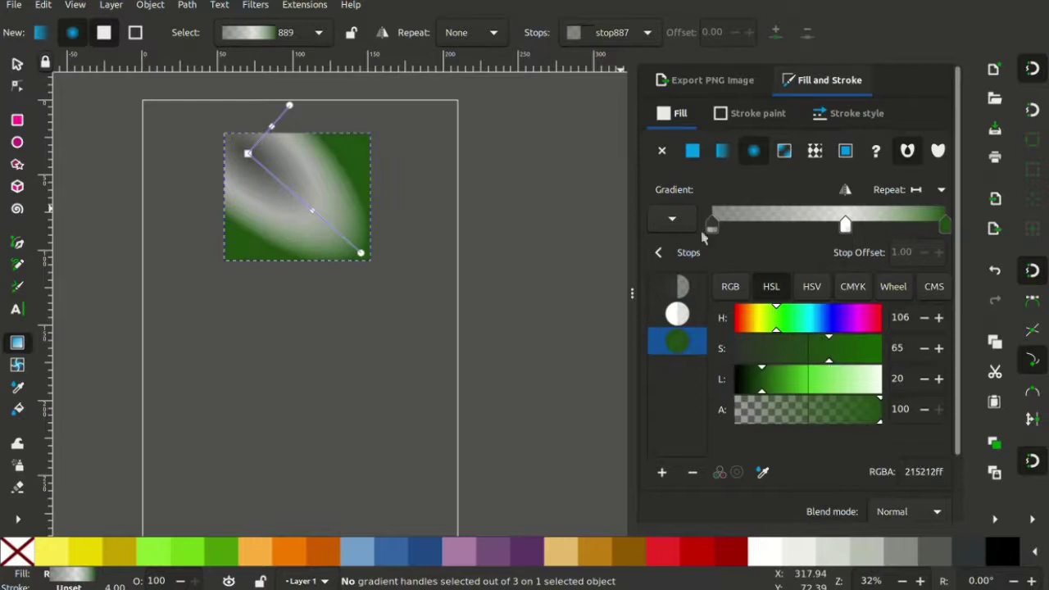
# Set the gradient's repeat mode to Reflected
pyautogui.click(673, 221)
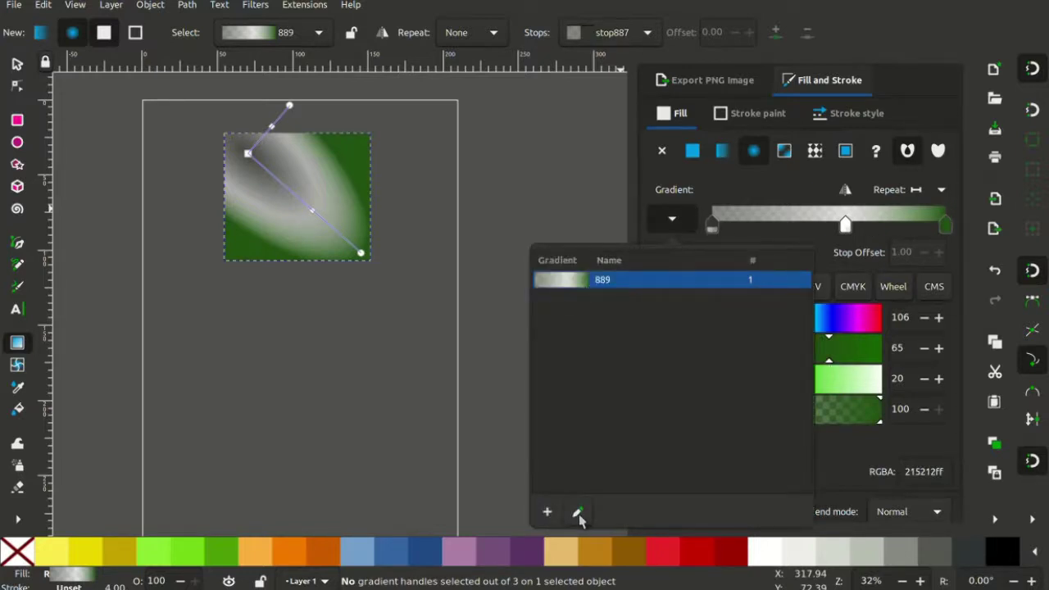
pyautogui.click(920, 192)
pyautogui.click(938, 191)
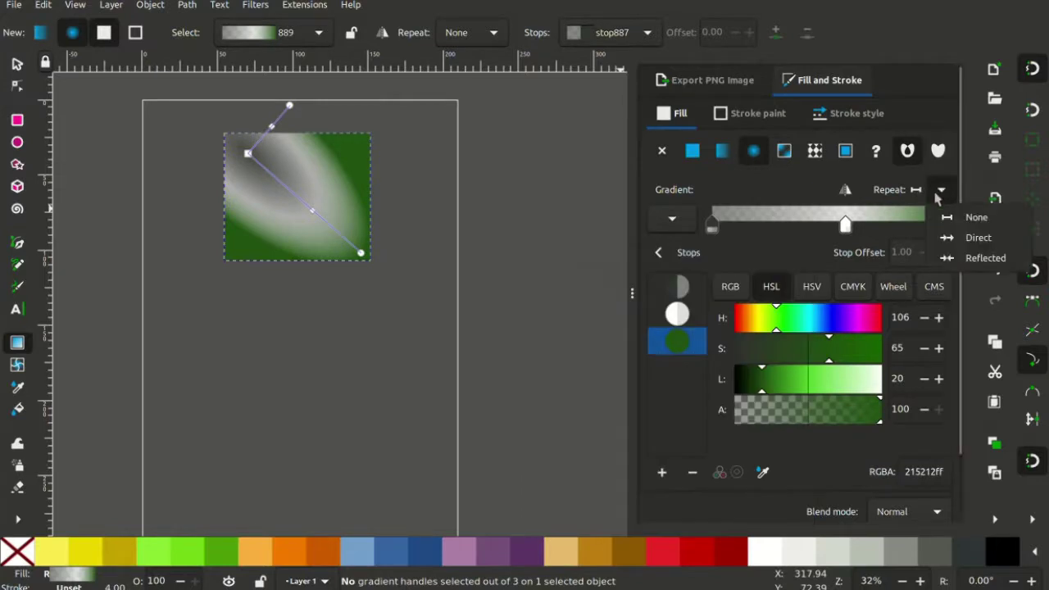
pyautogui.click(976, 238)
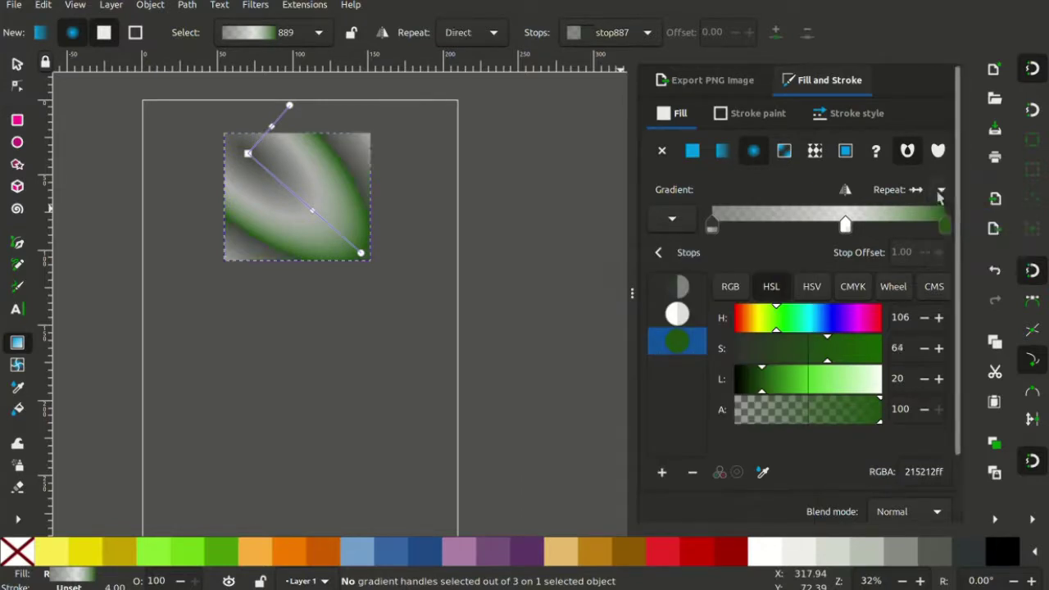
pyautogui.click(940, 193)
pyautogui.click(969, 258)
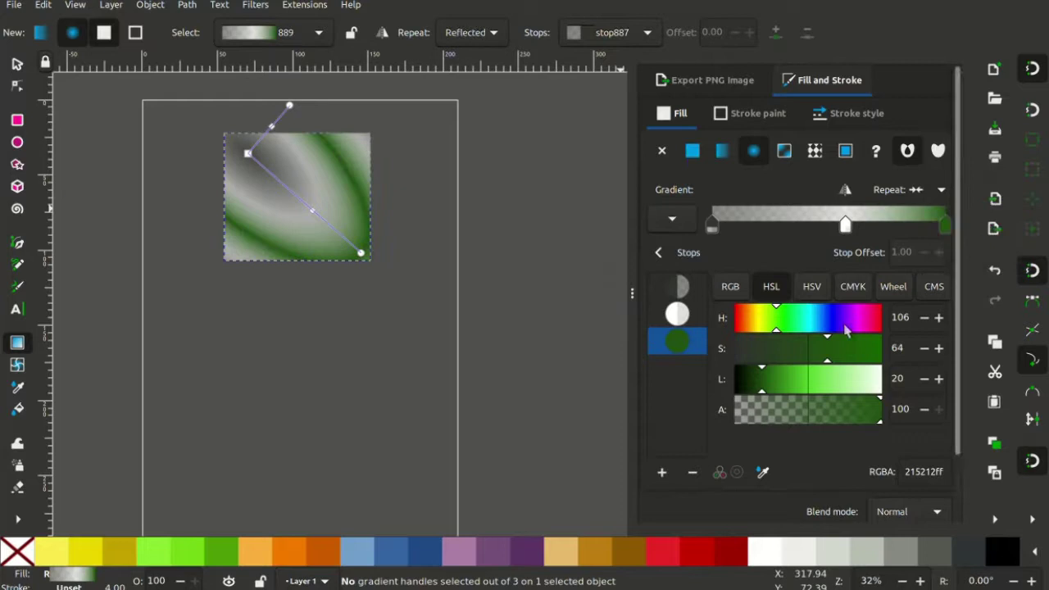
# Turn the end stop purple, add another stop near the end, and reverse the gradient
pyautogui.moveTo(847, 328); pyautogui.dragTo(838, 326)
pyautogui.doubleClick(902, 222)
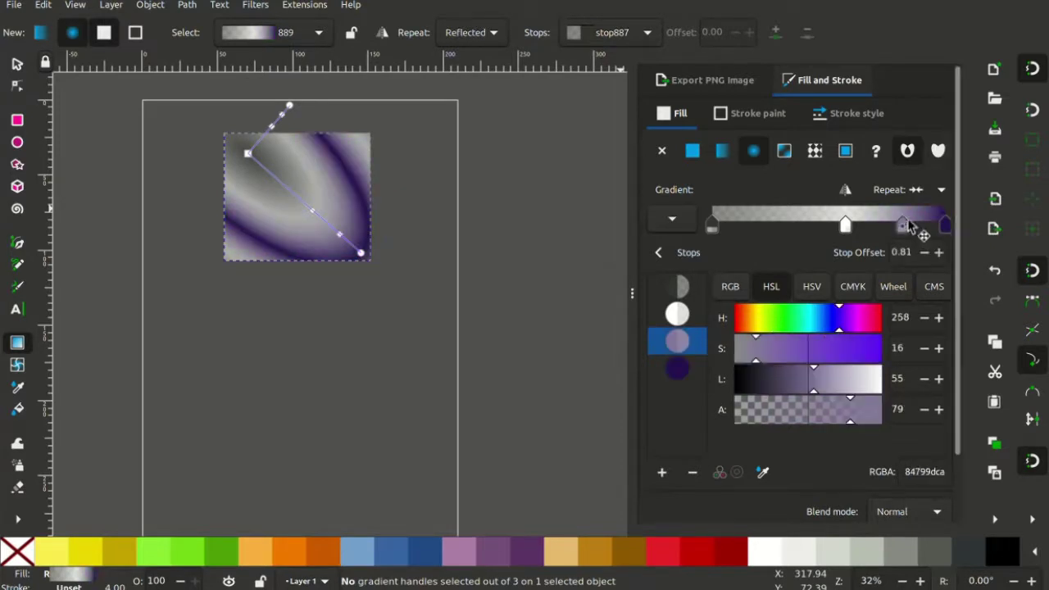
pyautogui.click(845, 191)
pyautogui.click(755, 225)
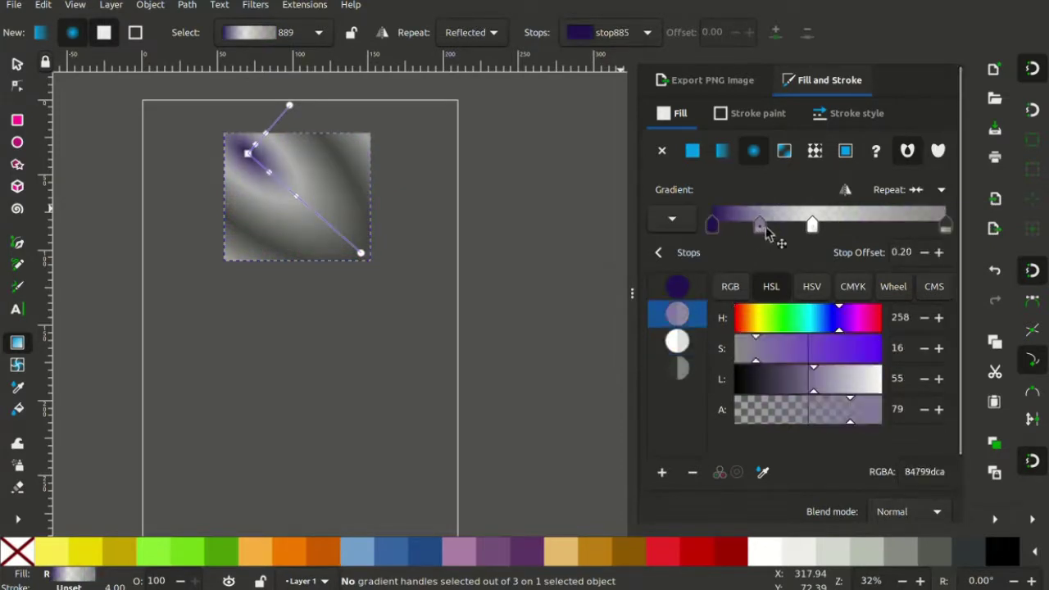